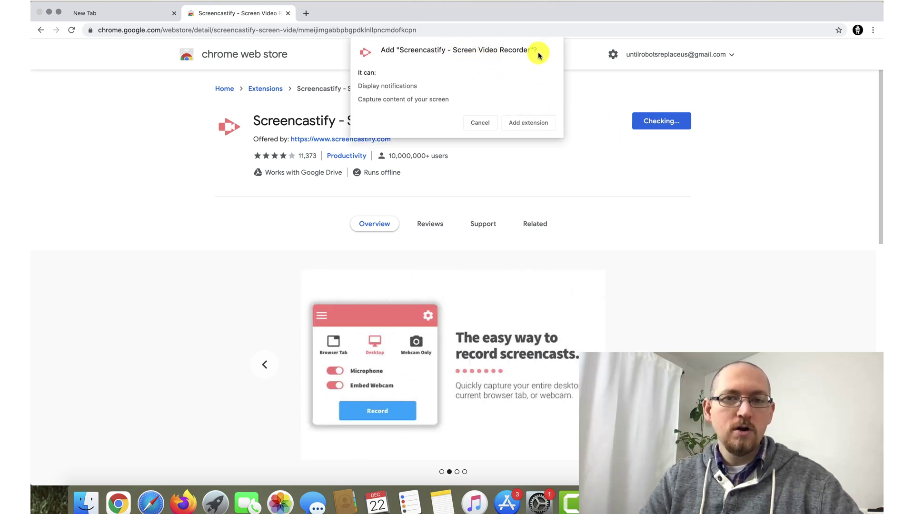
# Add the Screencastify - Screen Video Recorder extension to Chrome and close its store page
pyautogui.click(524, 125)
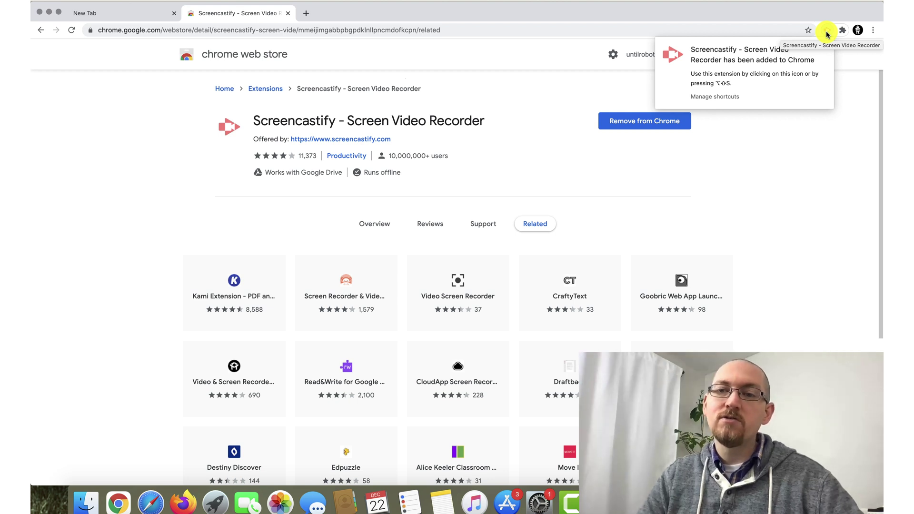
pyautogui.click(830, 112)
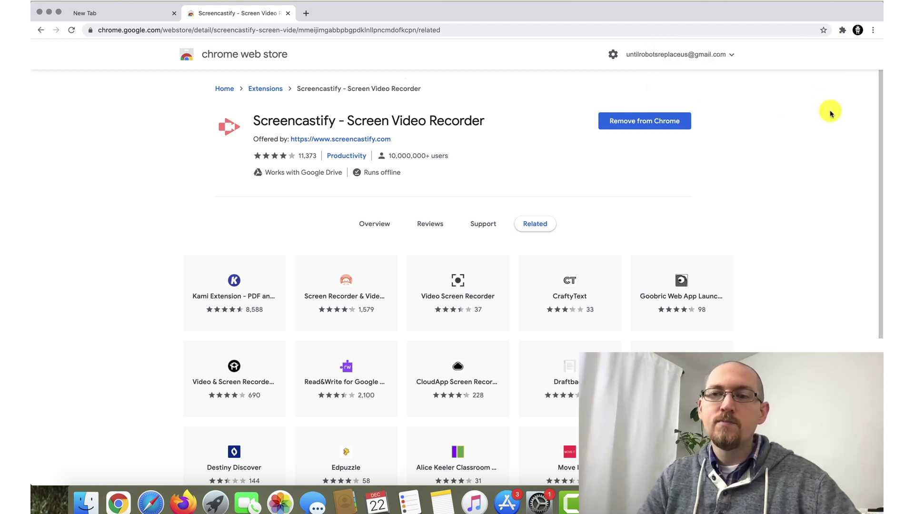
pyautogui.click(288, 13)
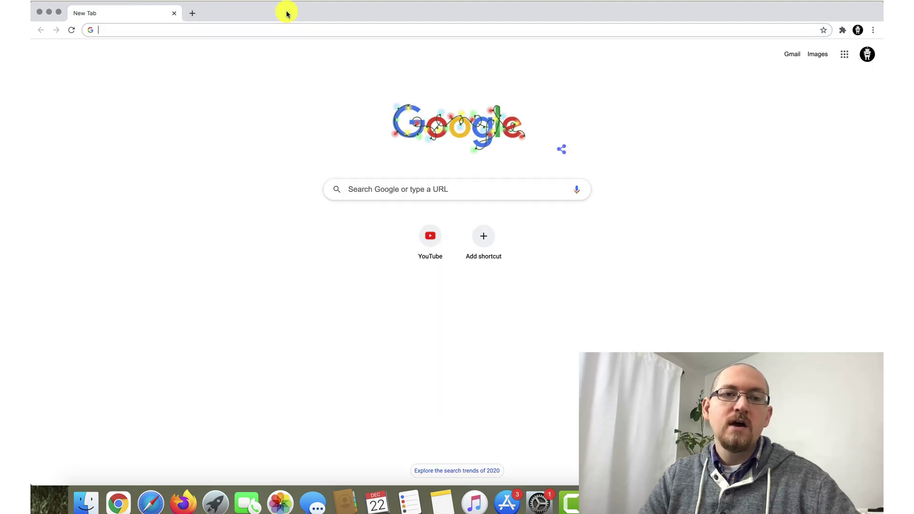
# Open a new browser tab and launch Screencastify from the installed extensions
pyautogui.click(194, 13)
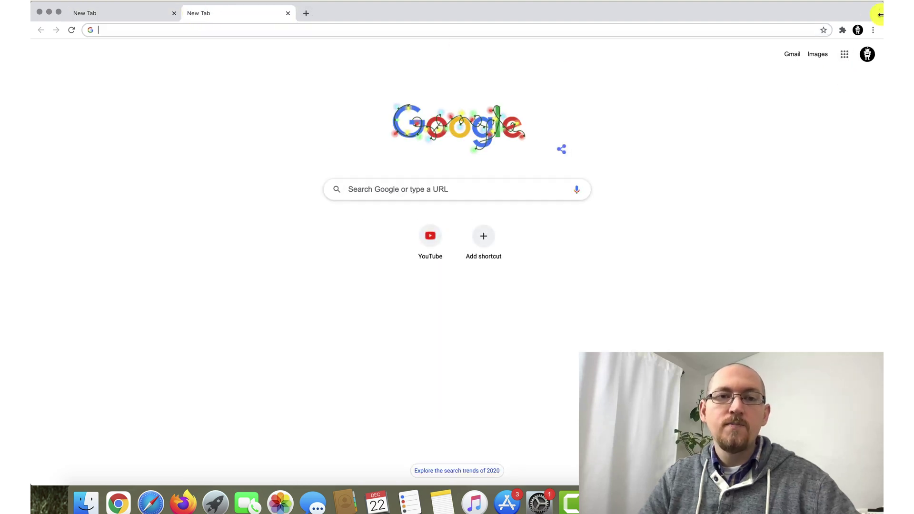
pyautogui.click(840, 29)
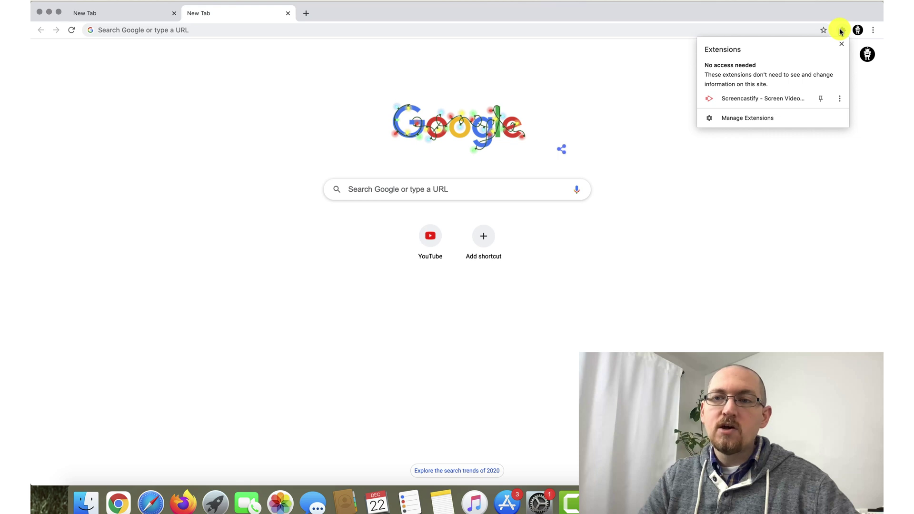
pyautogui.click(842, 31)
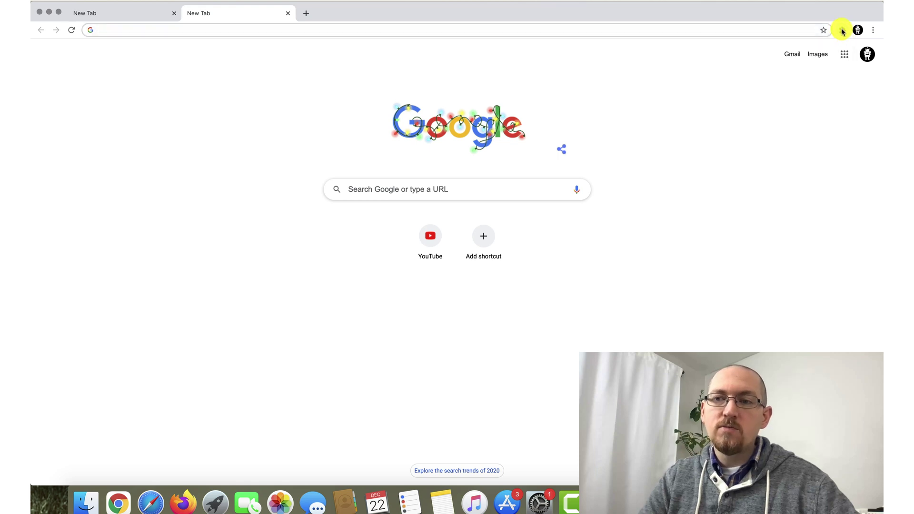
pyautogui.click(841, 30)
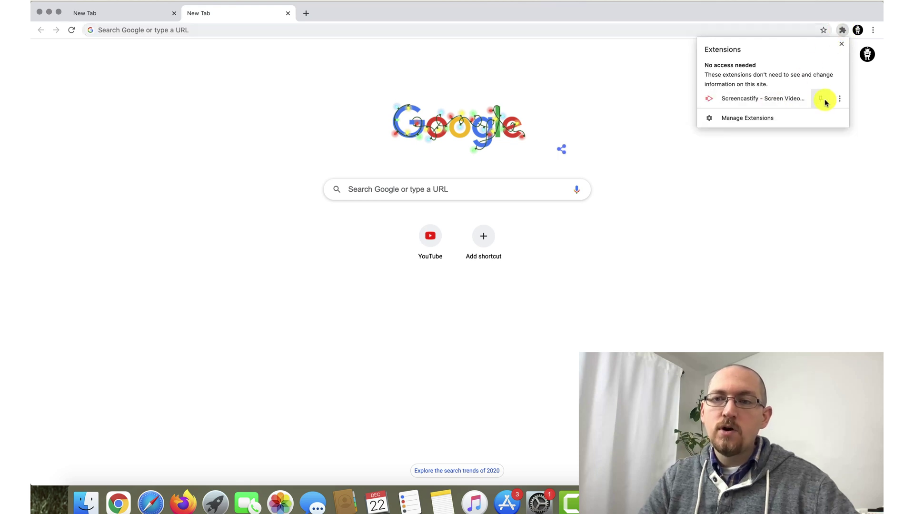
pyautogui.click(765, 99)
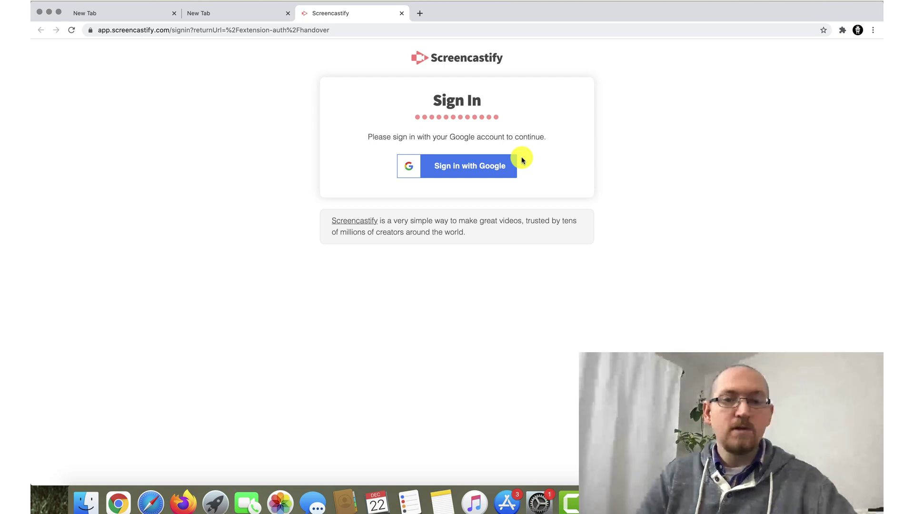
# Sign in to Screencastify with the existing Google account and allow it to manage its Google Drive files
pyautogui.click(475, 176)
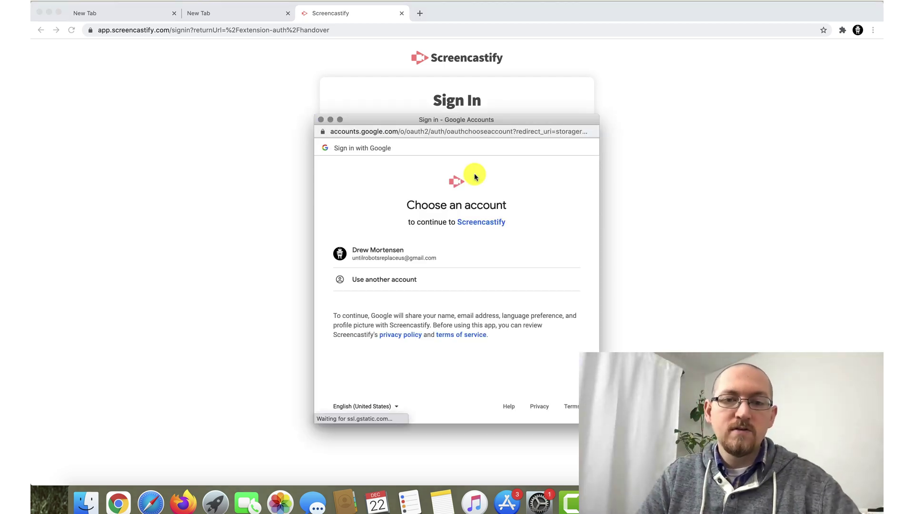
pyautogui.click(404, 258)
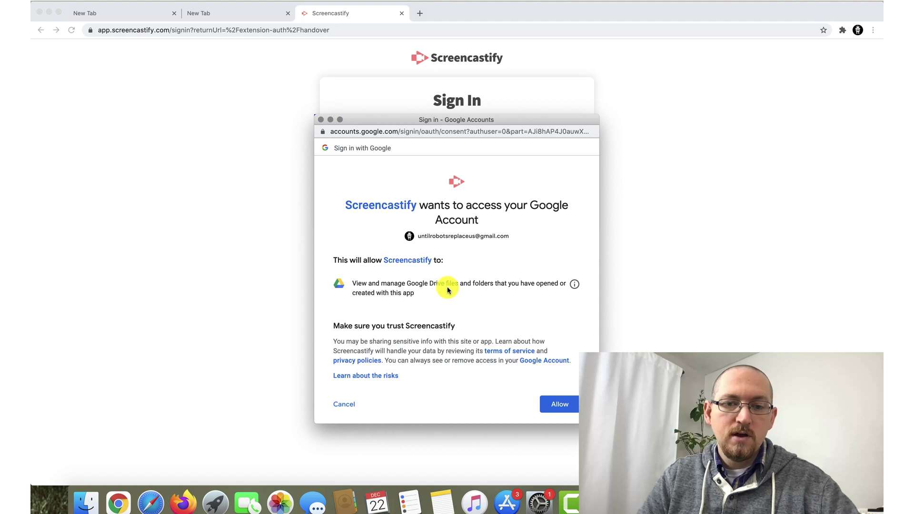
pyautogui.click(555, 406)
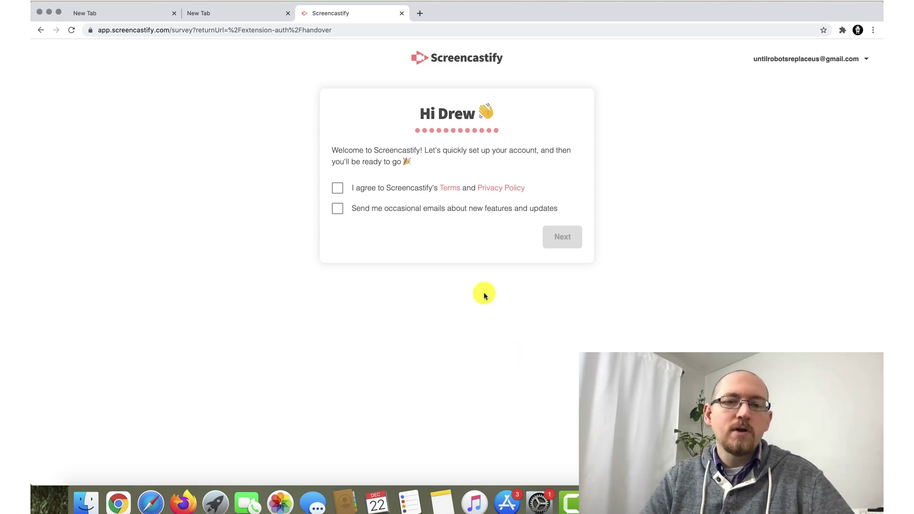
# Agree to Screencastify's Terms and Privacy Policy and choose K-12 administrator as the account role
pyautogui.click(338, 190)
pyautogui.click(337, 208)
pyautogui.click(338, 210)
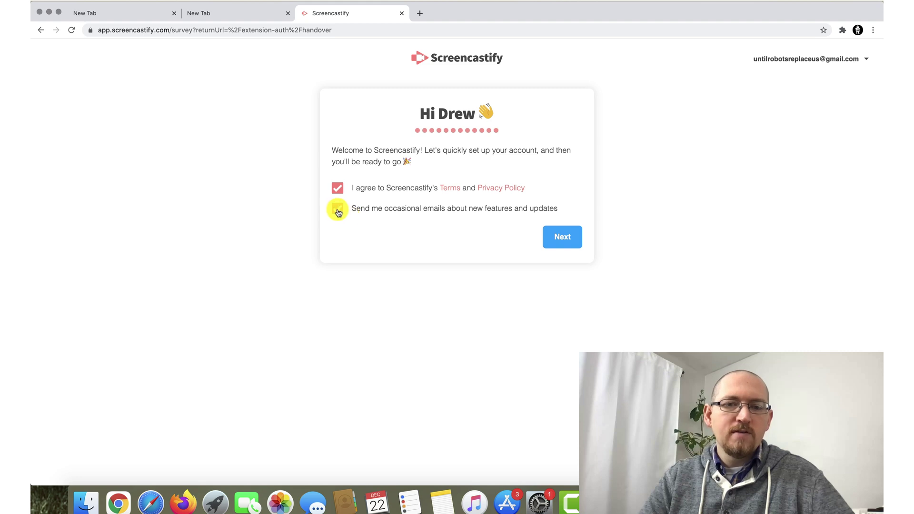
pyautogui.click(566, 237)
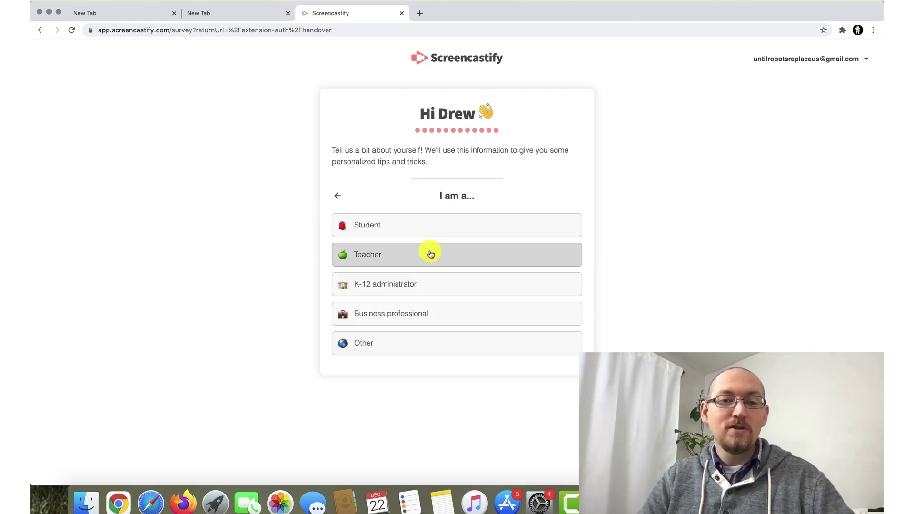
pyautogui.click(431, 283)
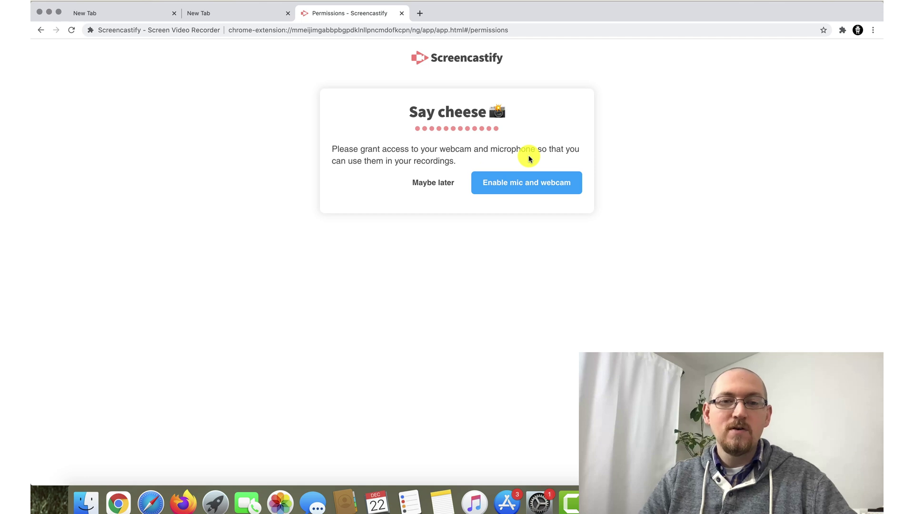
# Grant Screencastify the microphone, camera and annotation tool permissions, and decline the introductory tour
pyautogui.click(512, 181)
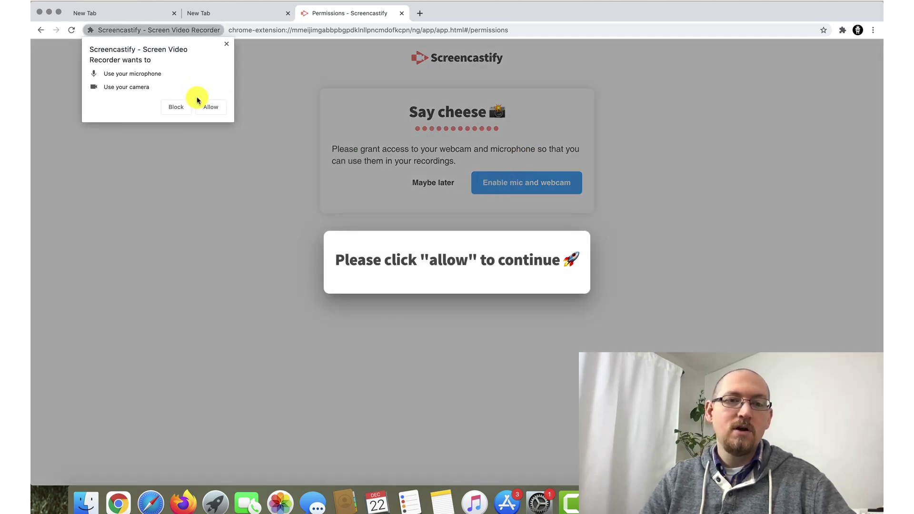
pyautogui.click(210, 106)
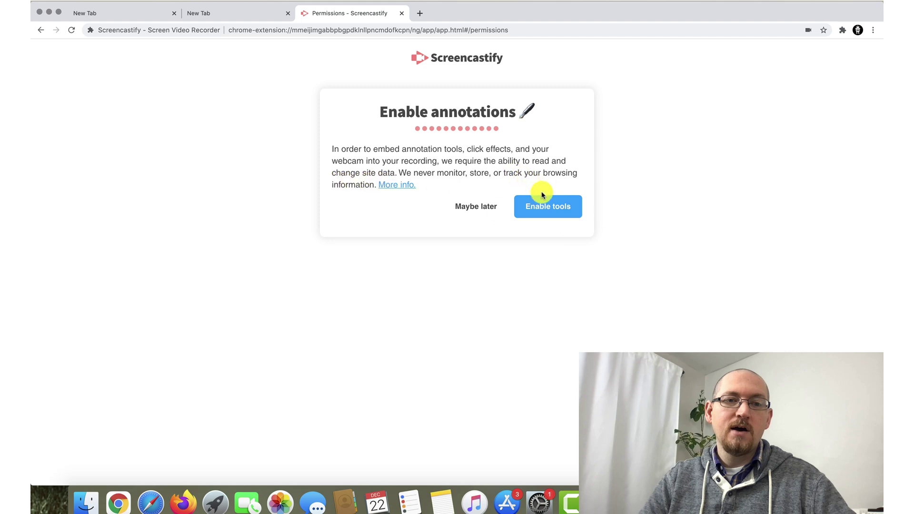
pyautogui.click(548, 210)
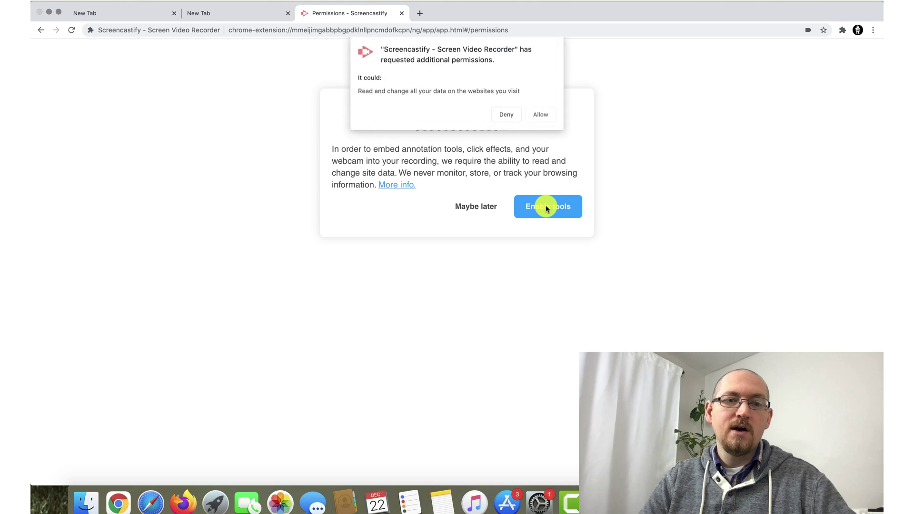
pyautogui.click(546, 118)
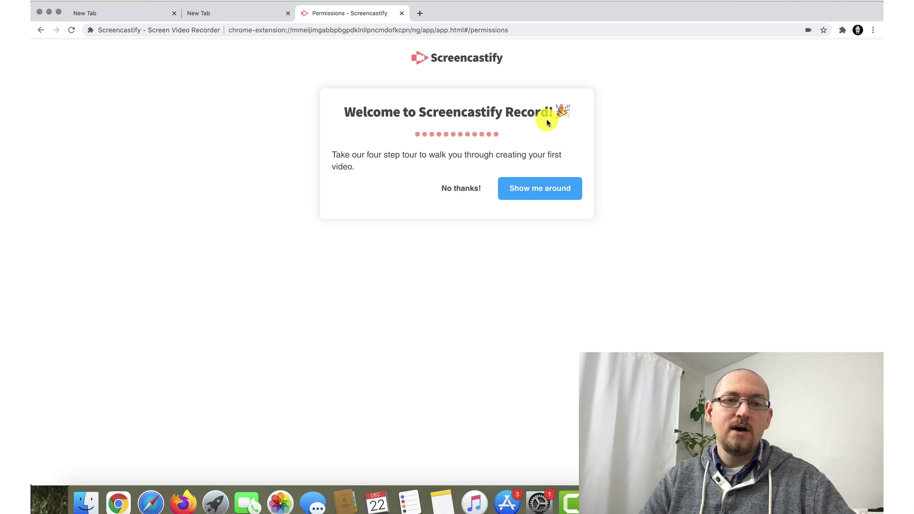
pyautogui.click(472, 190)
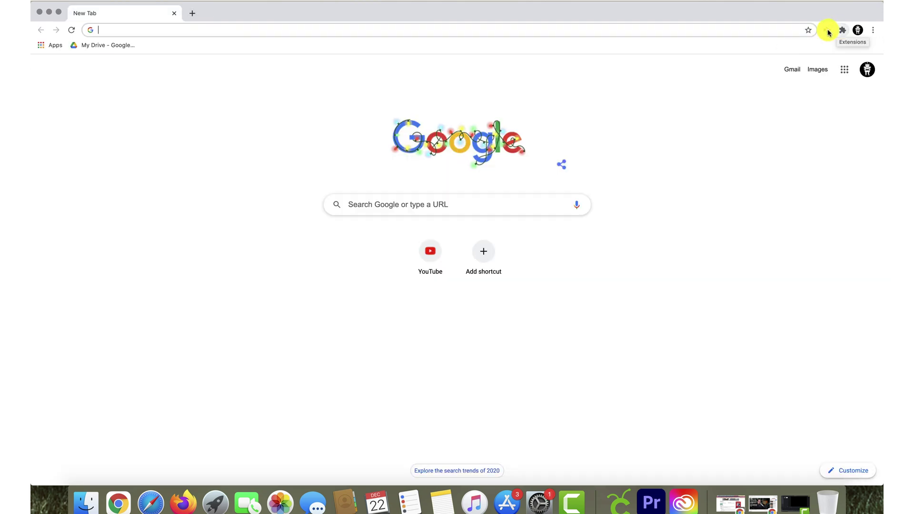
# Open the Screencastify recorder, try the Browser Tab and Webcam Only modes, and select Desktop recording
pyautogui.click(827, 32)
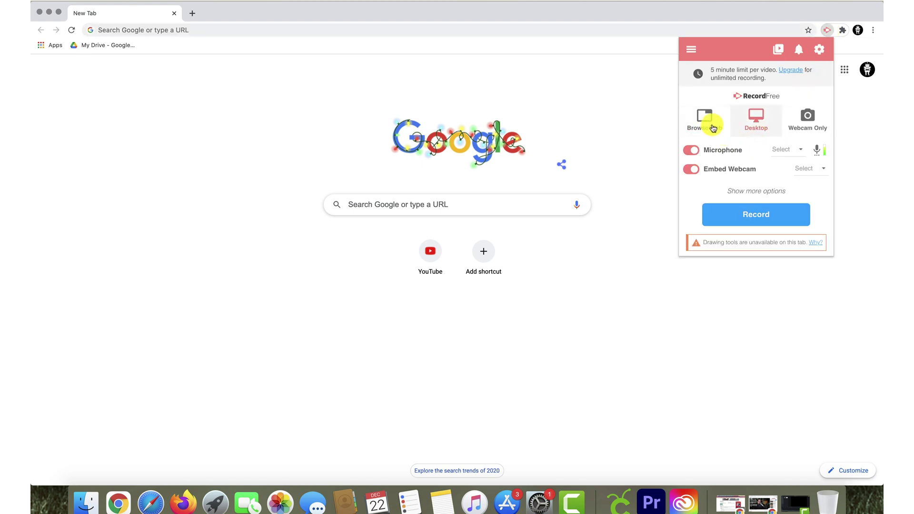
pyautogui.click(714, 131)
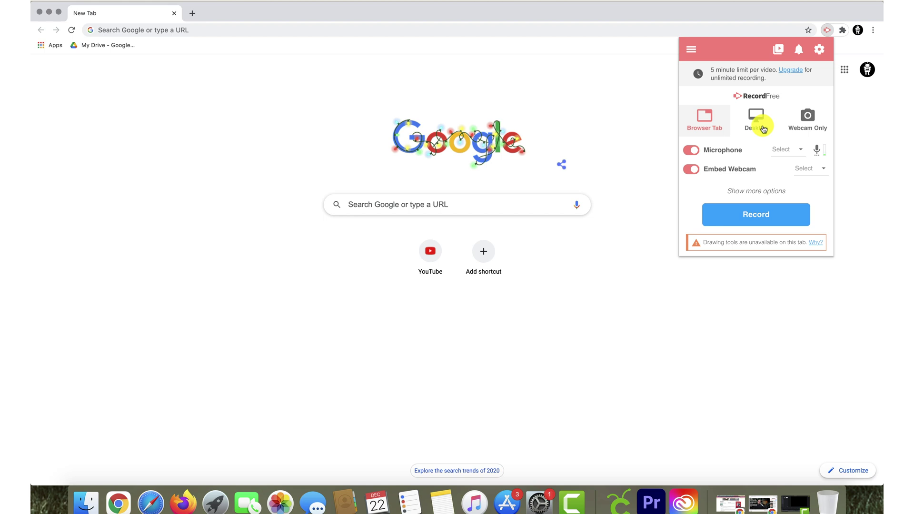
pyautogui.click(763, 129)
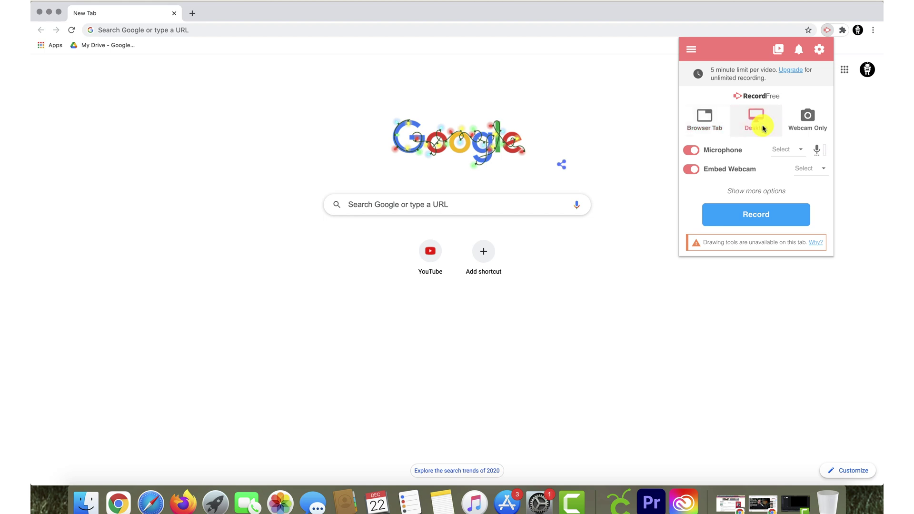
pyautogui.click(809, 125)
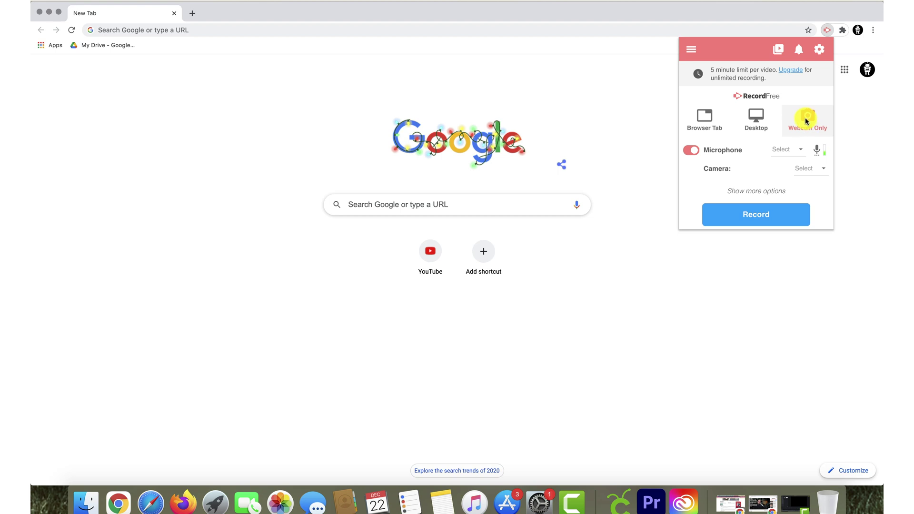
pyautogui.click(757, 121)
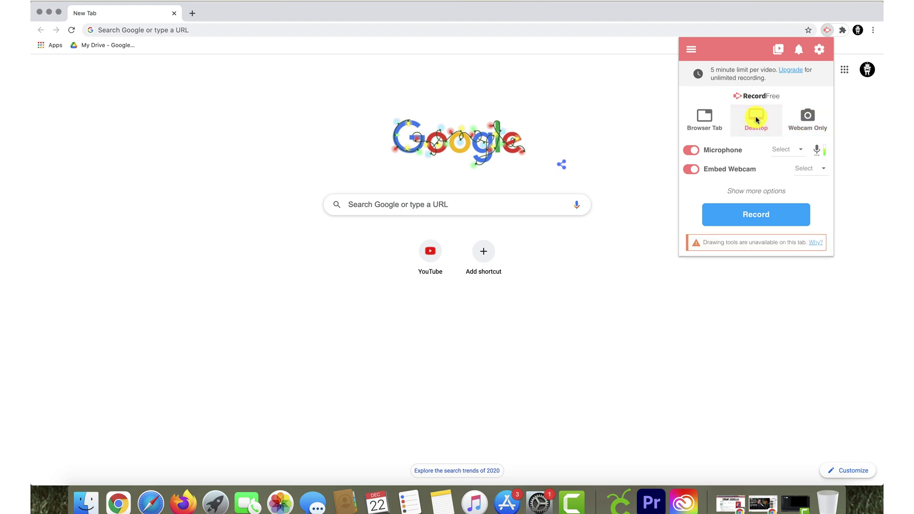
# Start a desktop recording of the entire screen with the webcam embedded, and hide the screen sharing notice
pyautogui.click(693, 170)
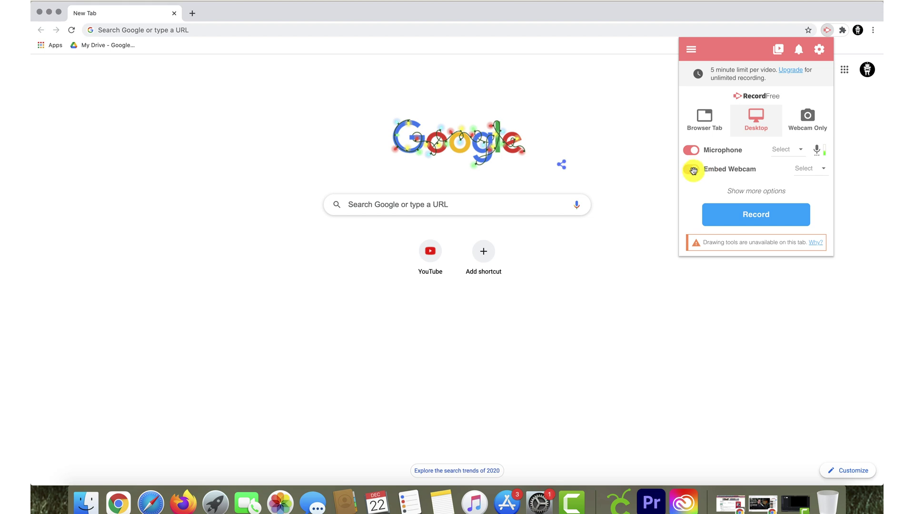
pyautogui.click(694, 172)
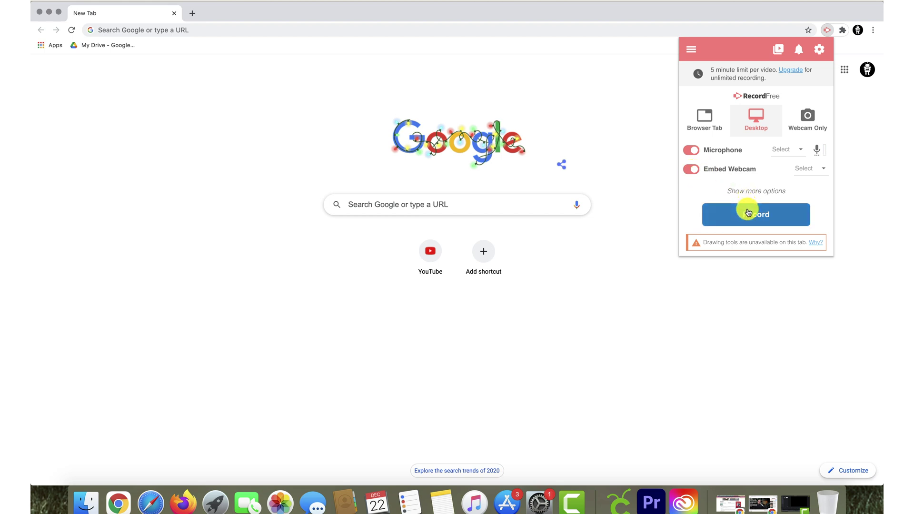
pyautogui.click(761, 213)
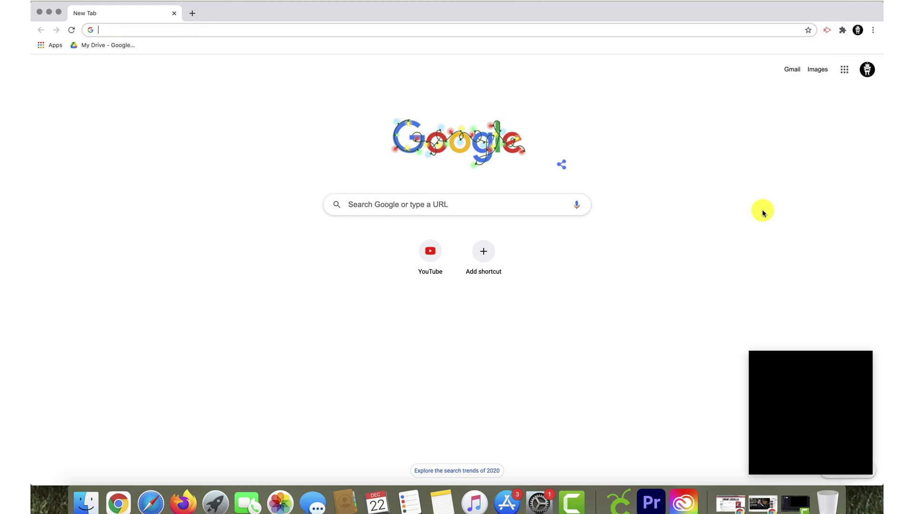
pyautogui.click(466, 205)
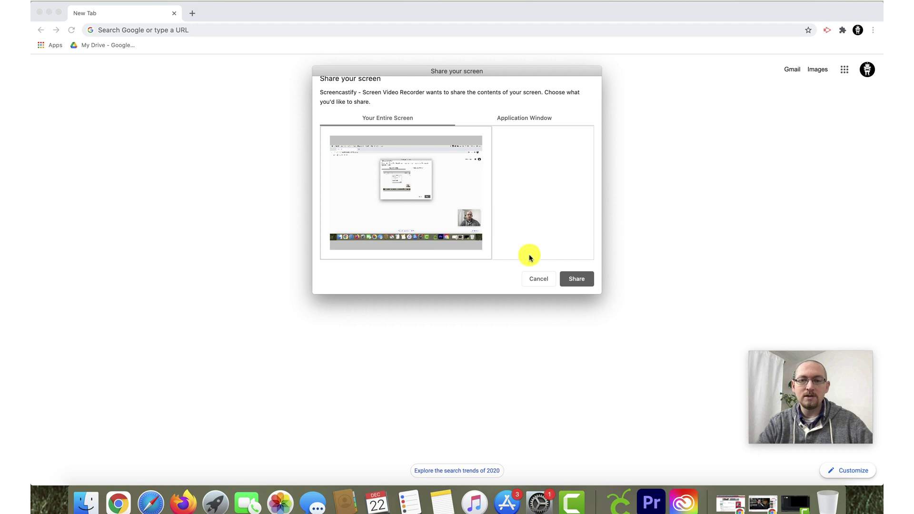
pyautogui.click(579, 281)
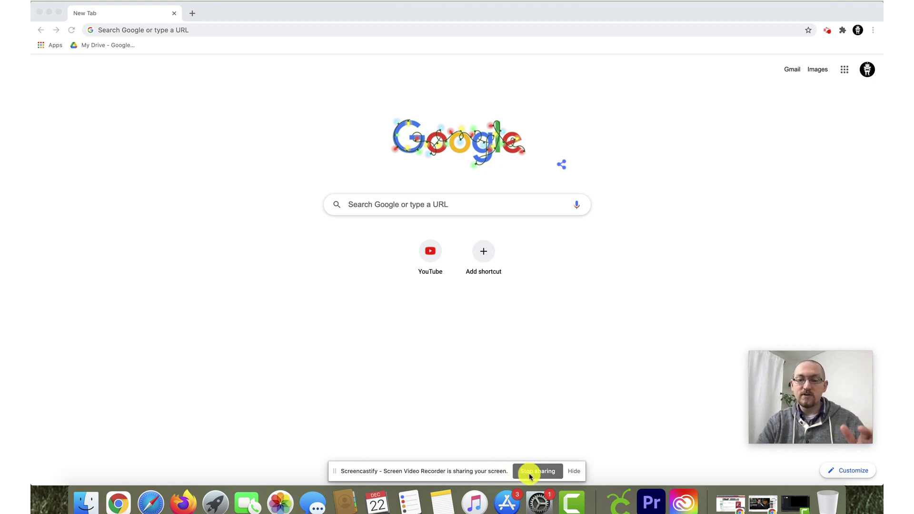
pyautogui.click(576, 472)
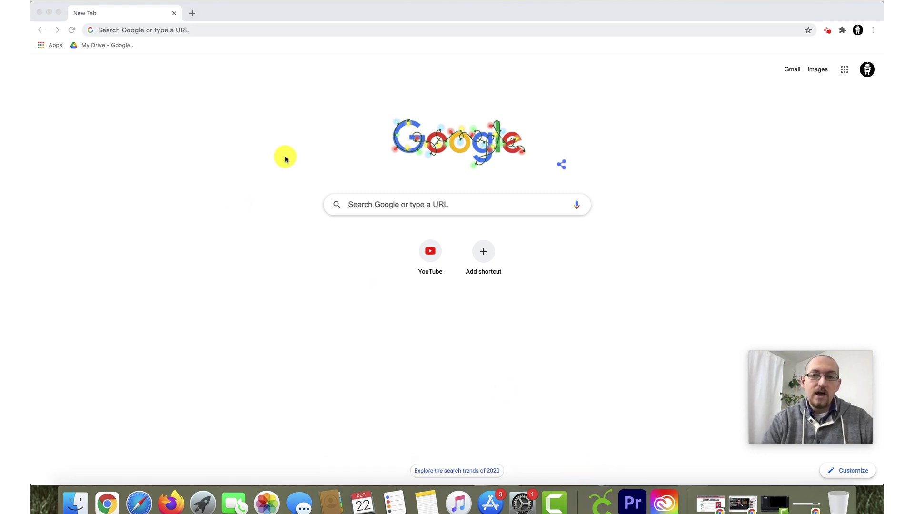
# Go to drive.google.com and create a new blank Google Docs document
pyautogui.click(217, 34)
pyautogui.write('dr')
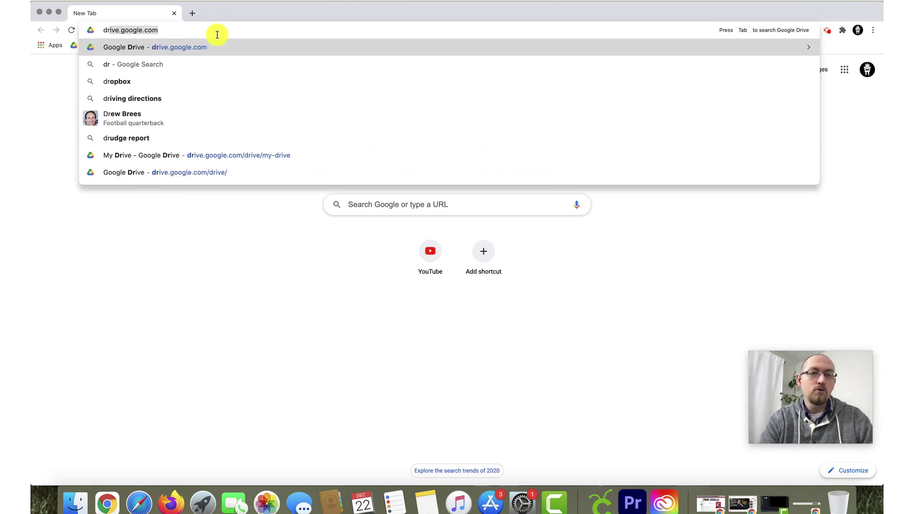
pyautogui.press('Return')
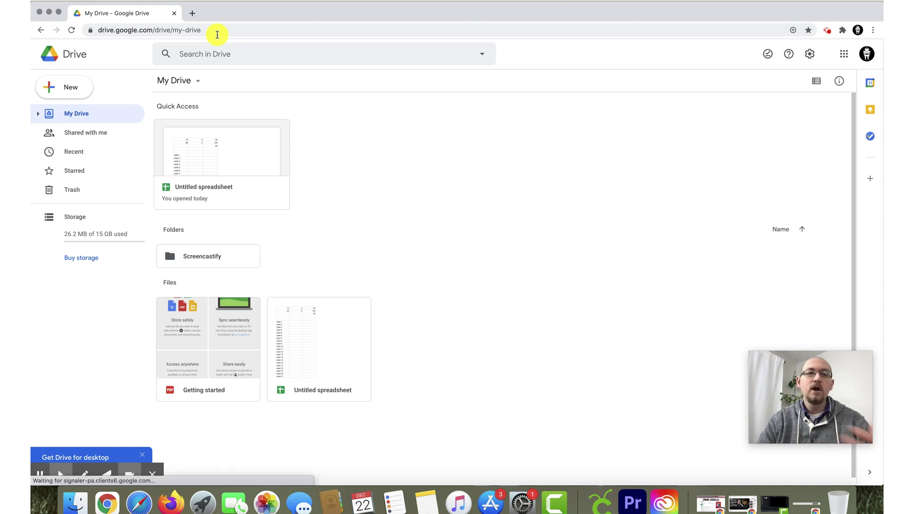
pyautogui.click(75, 90)
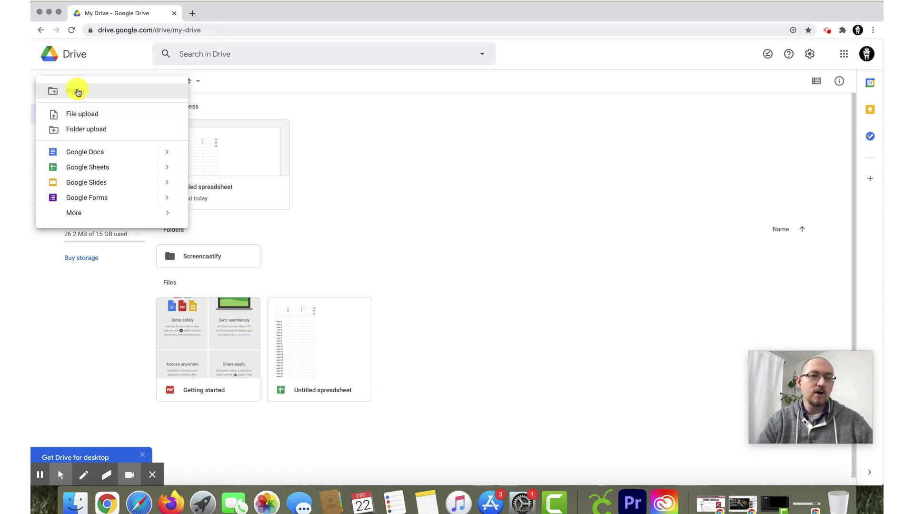
pyautogui.click(88, 151)
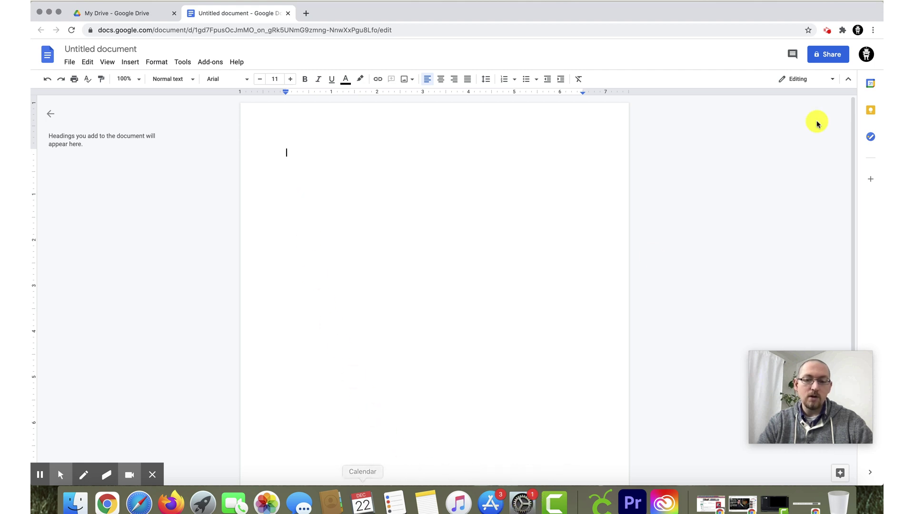
# Find and open the Calculator app through Spotlight Search, and move its window over the blank document page
pyautogui.click(841, 1)
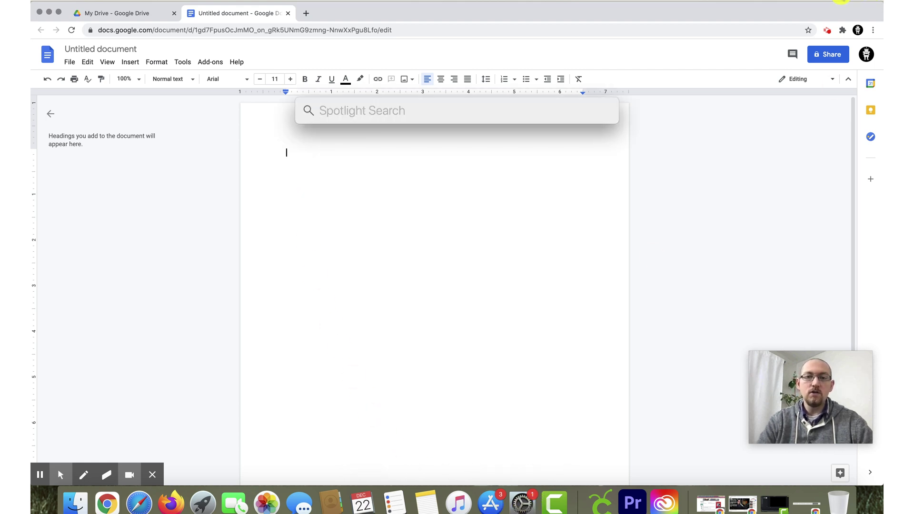
pyautogui.write('calc')
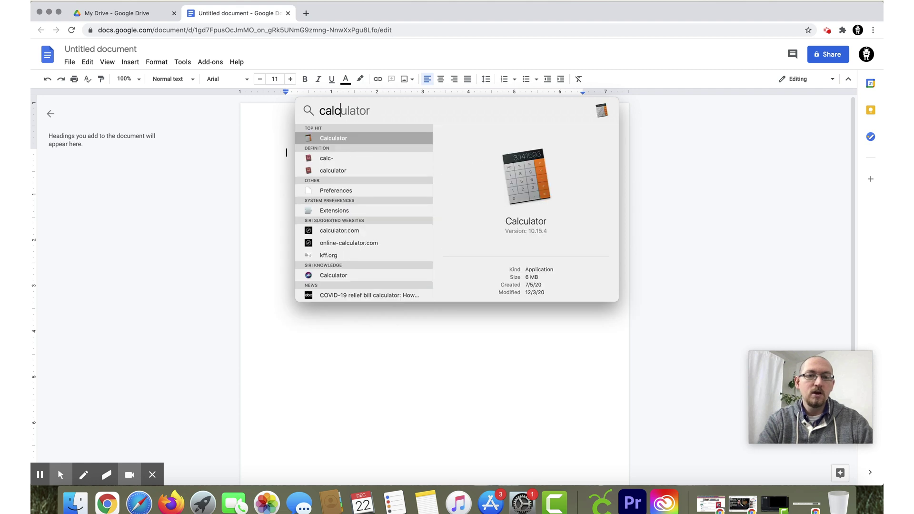
pyautogui.press('Return')
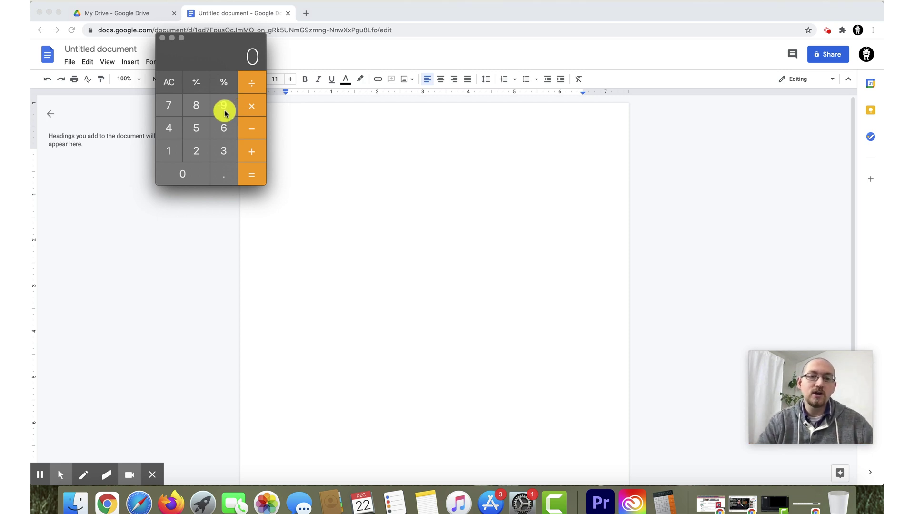
pyautogui.moveTo(210, 38); pyautogui.dragTo(359, 151)
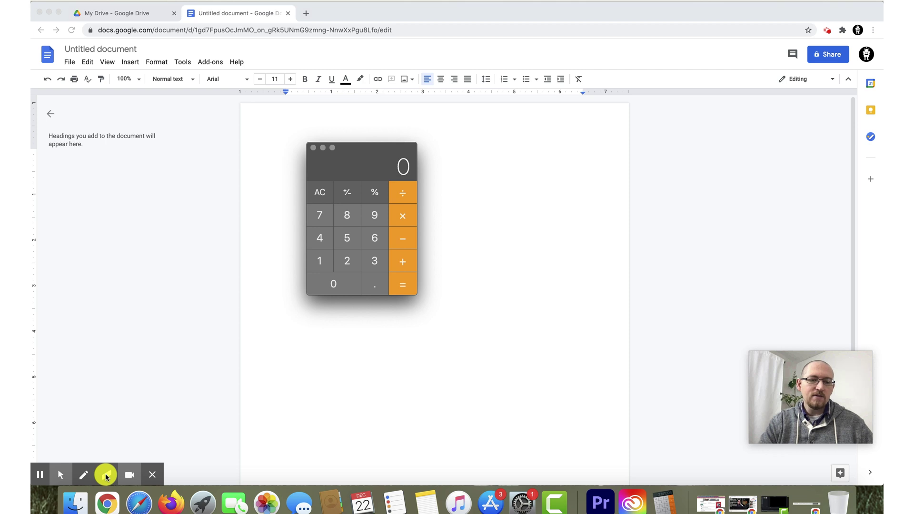
# Choose the pen annotation tool, and stop the desktop recording from the Screencastify extension
pyautogui.click(82, 475)
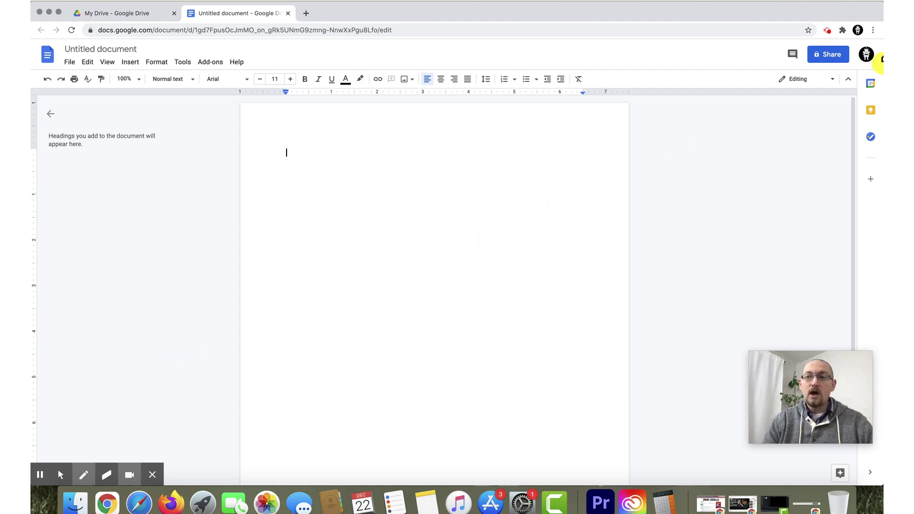
pyautogui.click(827, 30)
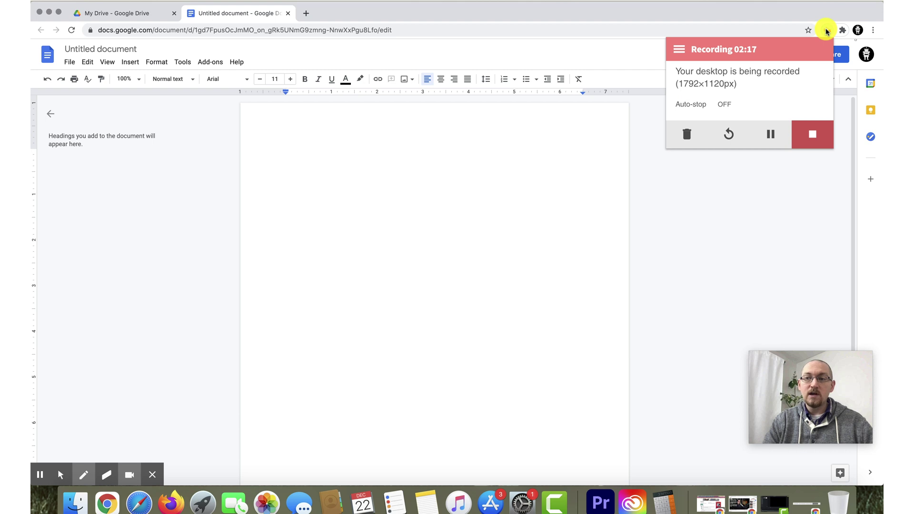
pyautogui.click(807, 142)
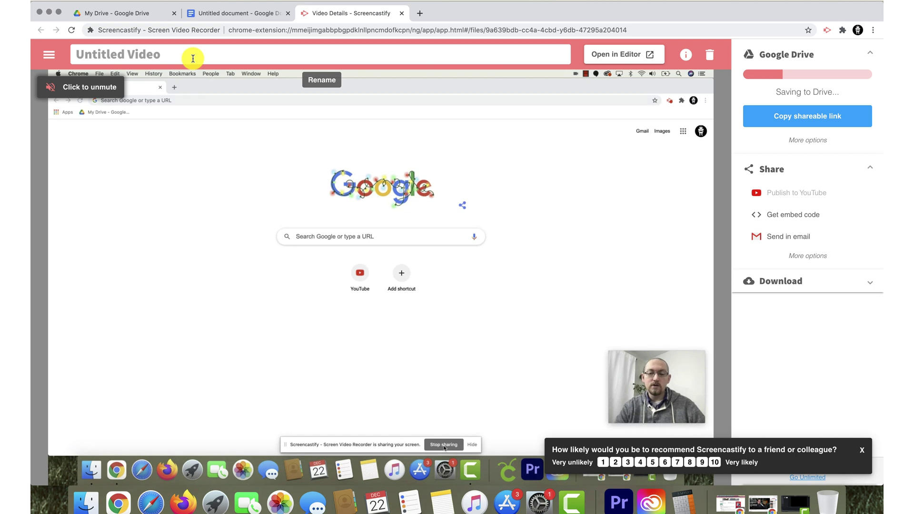
# Rename the untitled recording as "Welcome to Screencastify" and pause its preview playback
pyautogui.write('Welcome to ')
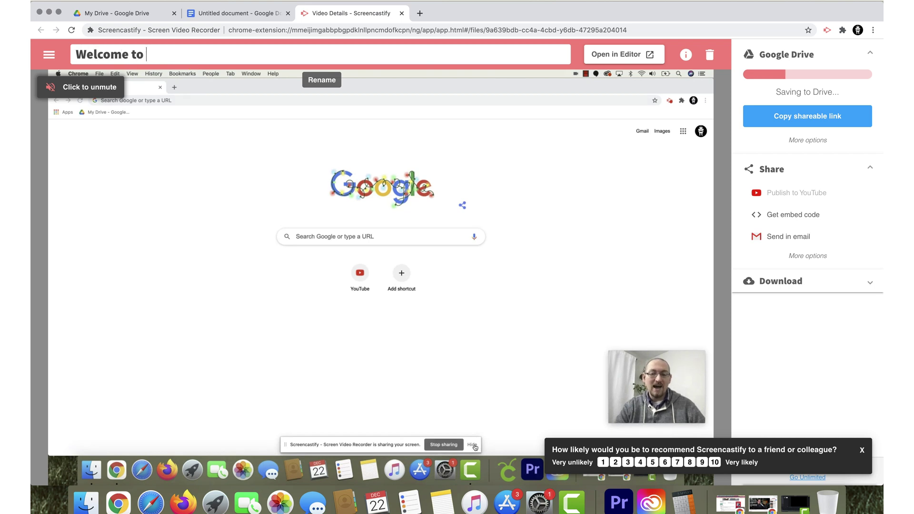
pyautogui.write('Screencastify')
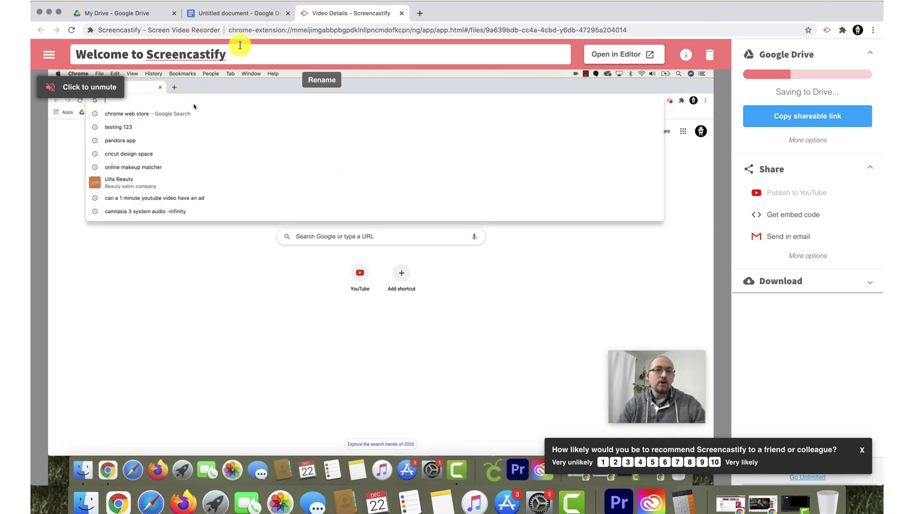
pyautogui.press('Return')
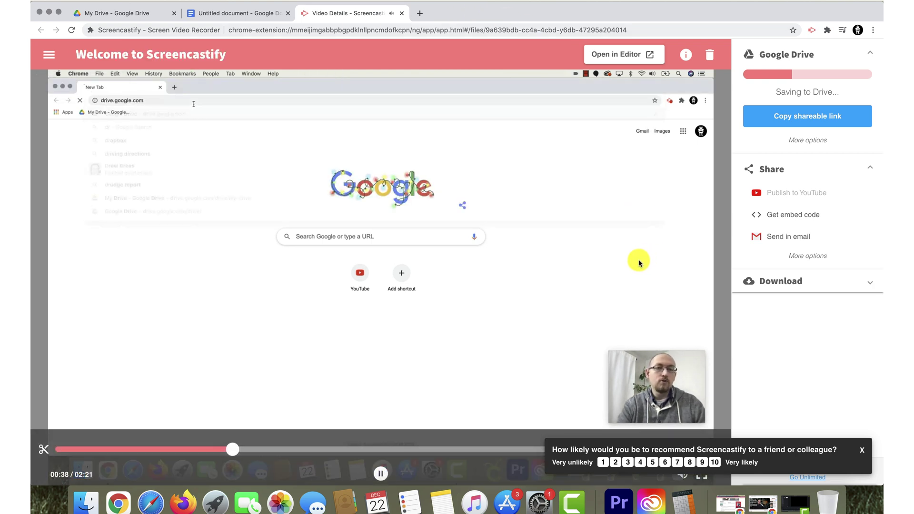
pyautogui.click(379, 473)
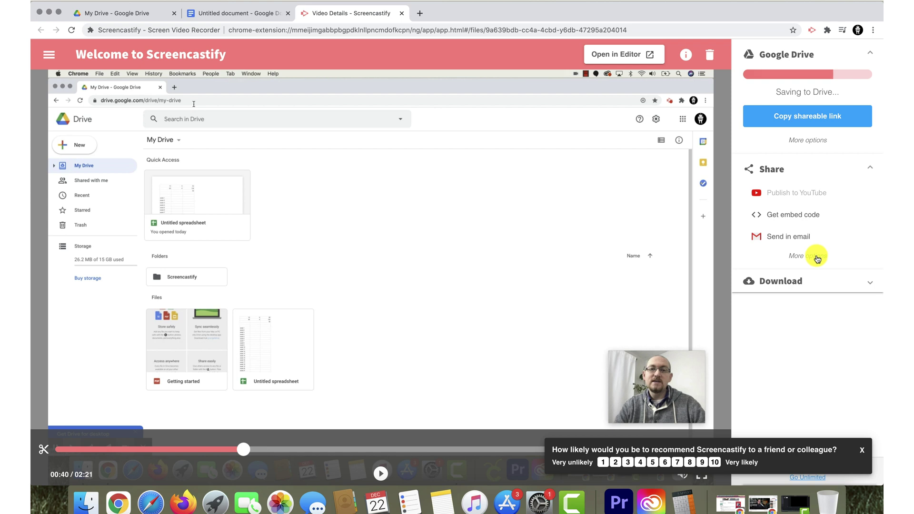
# Show the recording's download and export options, and copy its shareable Google Drive link
pyautogui.click(812, 281)
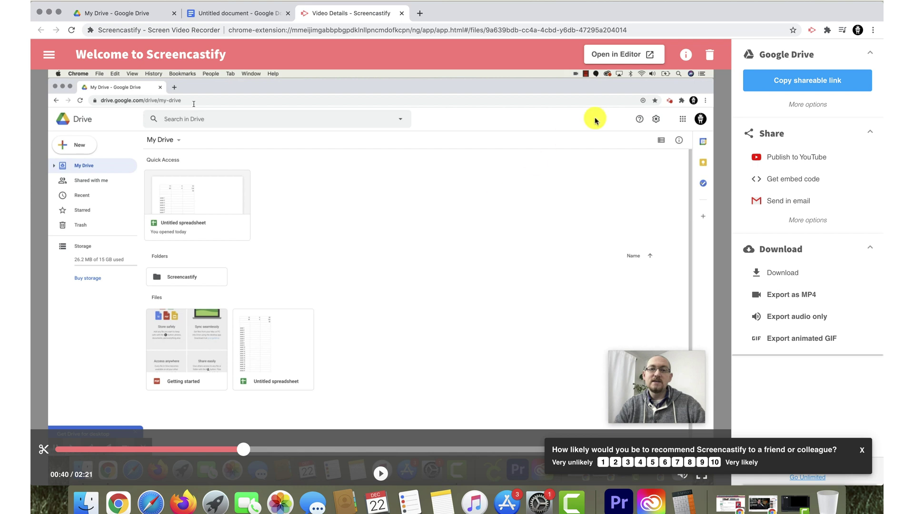
pyautogui.click(805, 85)
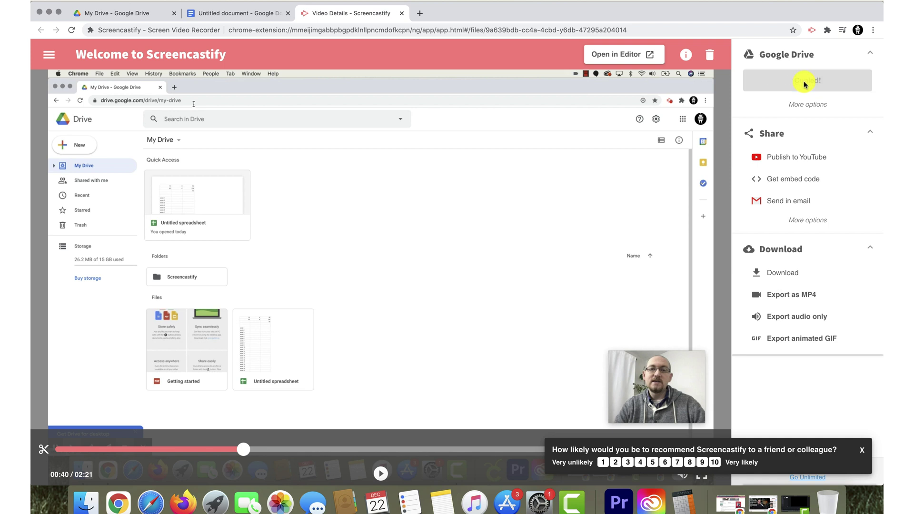